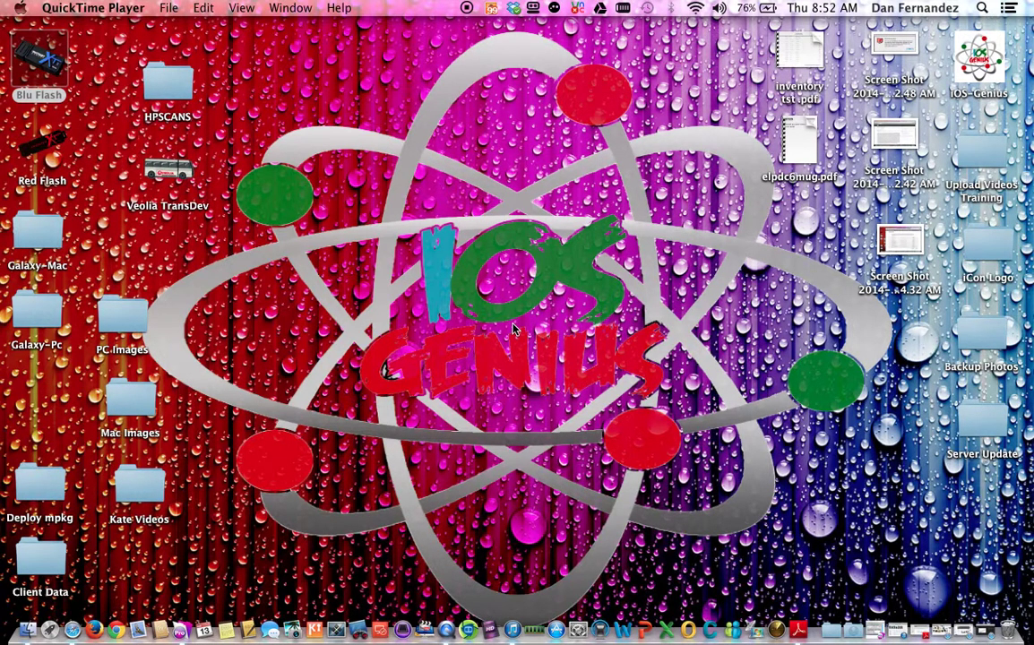
Step: Bring up the Safari window with the Epson ELPDC06 image result, view the document camera, and minimize the window
{"action": "right_click", "coordinate": [72, 630]}
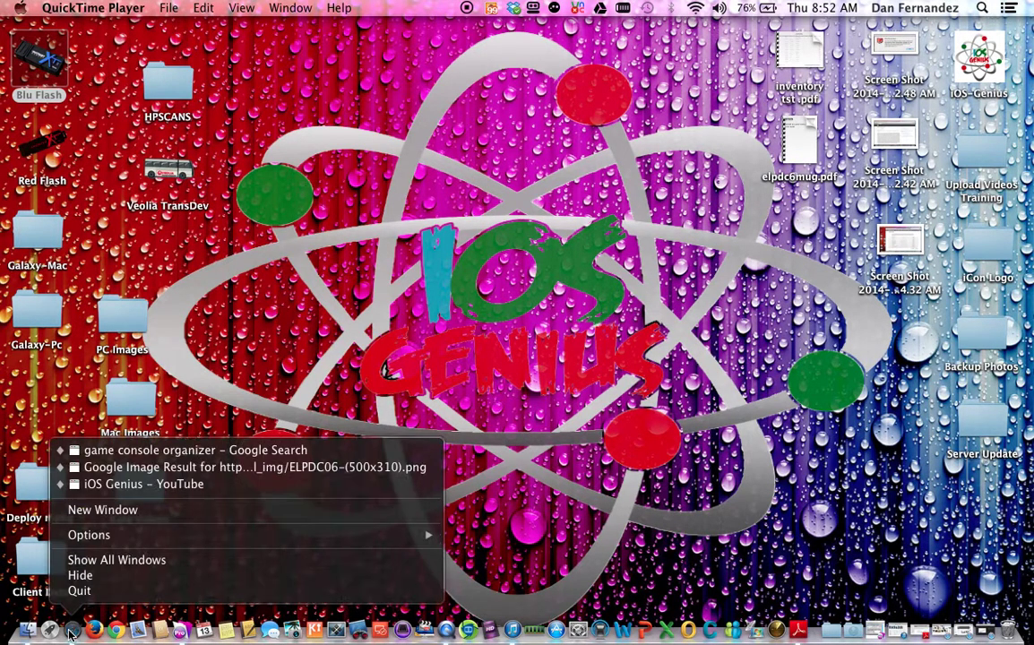
{"action": "left_click", "coordinate": [224, 468]}
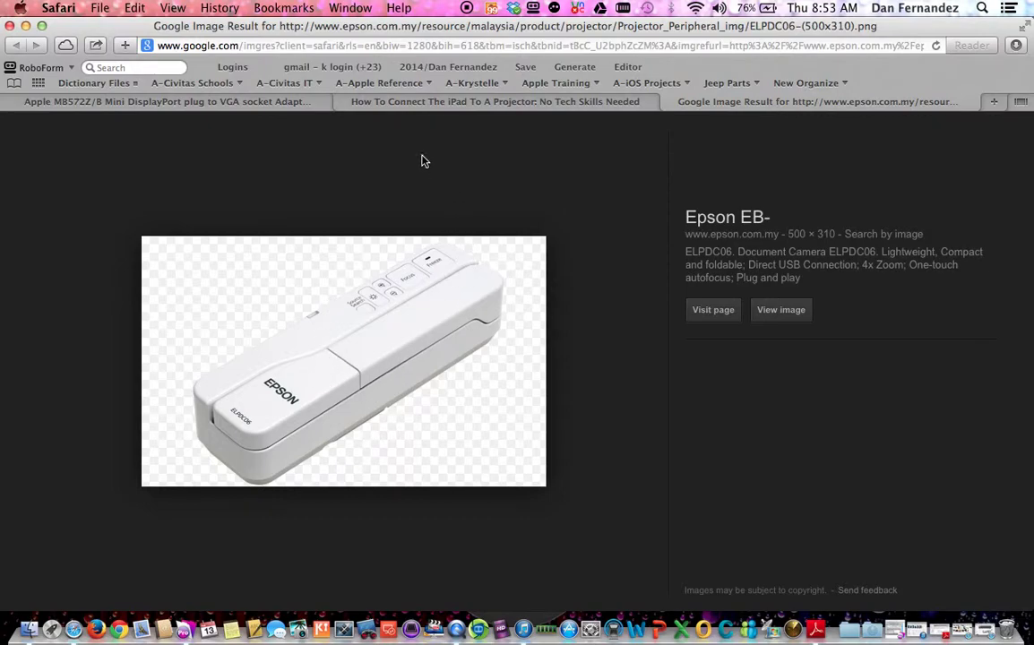
{"action": "left_click", "coordinate": [26, 26]}
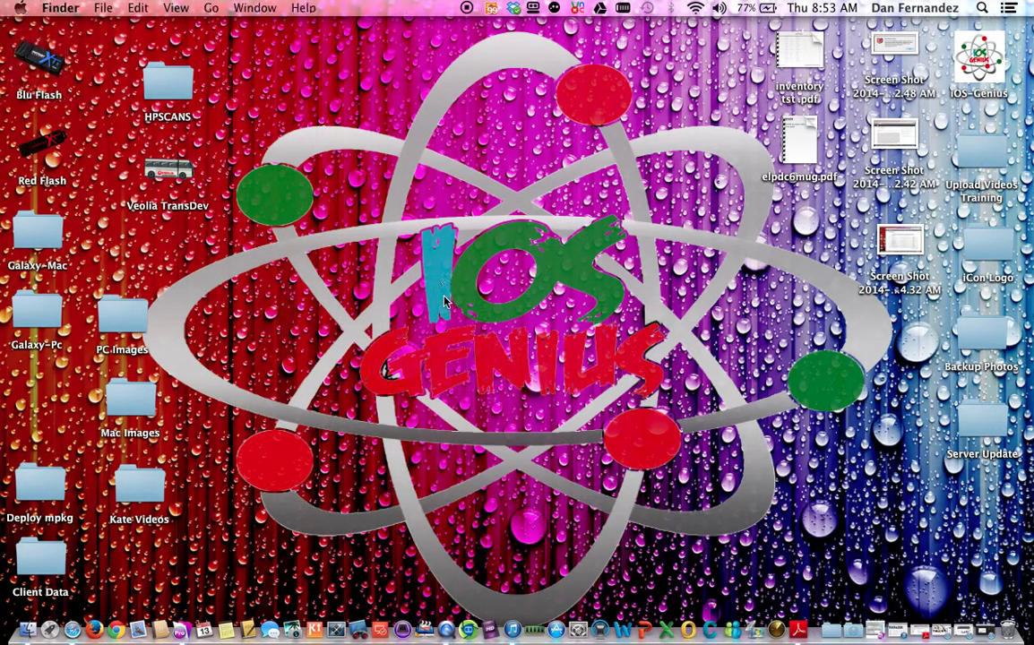
Step: Open a new Safari window and go to youtube.com
{"action": "right_click", "coordinate": [72, 630]}
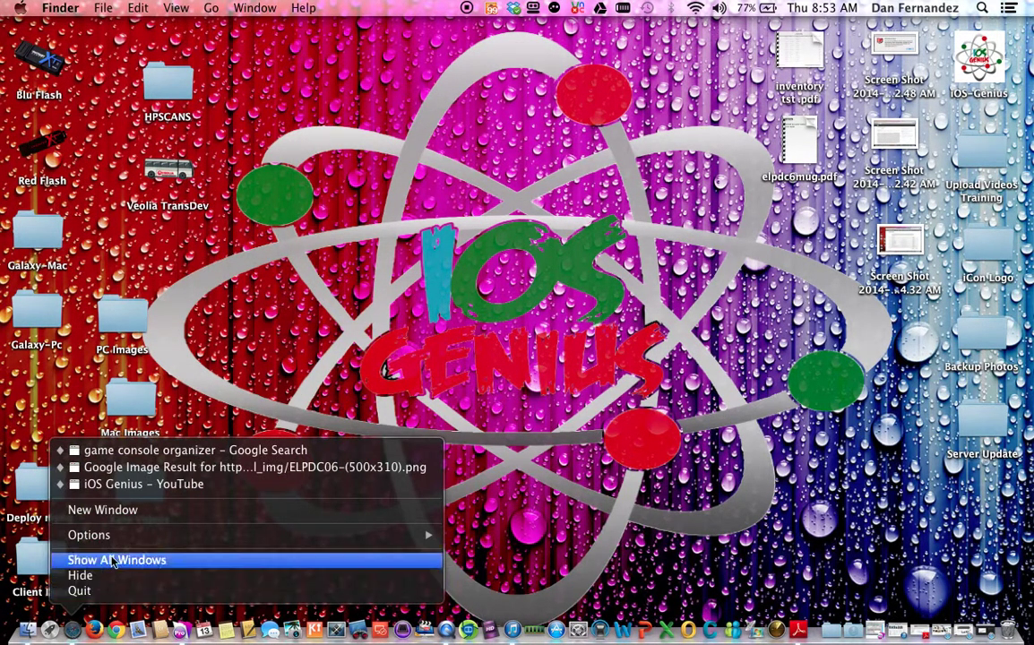
{"action": "left_click", "coordinate": [157, 510]}
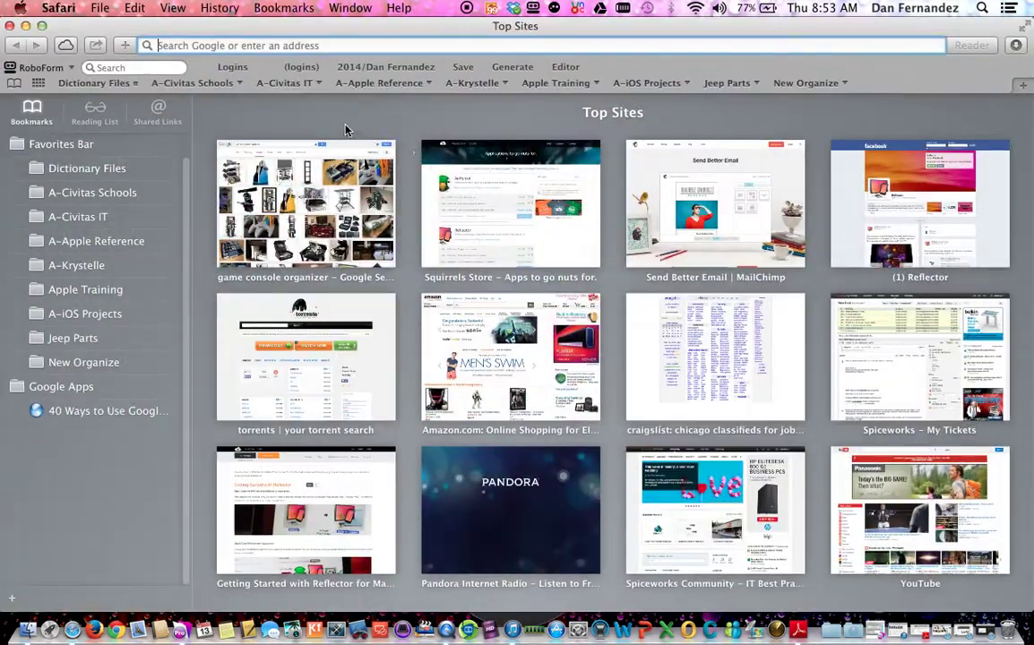
{"action": "type", "text": "you"}
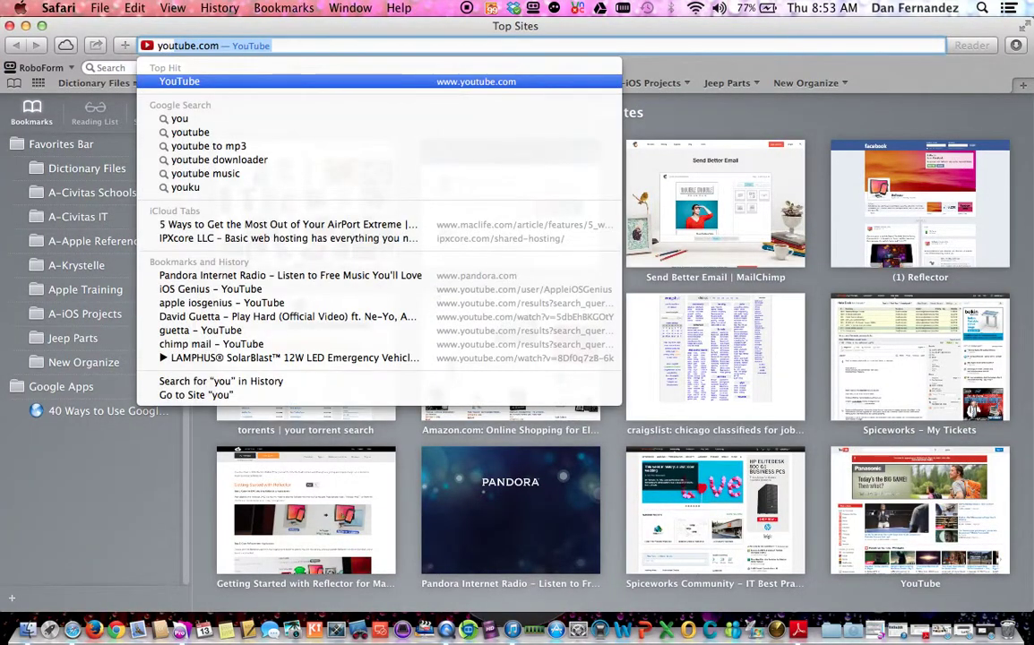
{"action": "type", "text": "tube.co"}
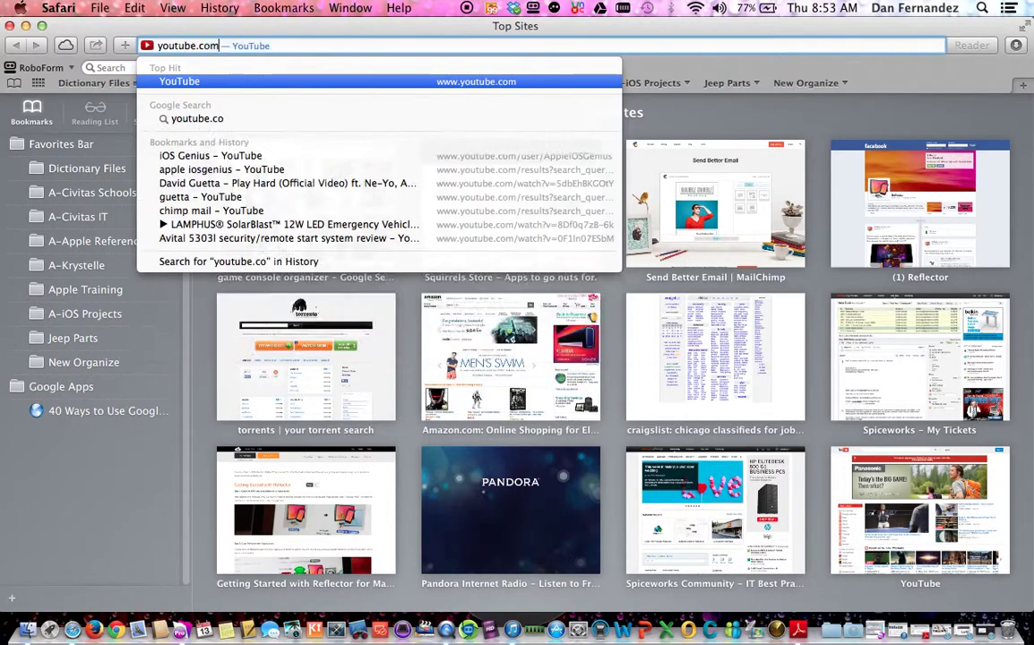
{"action": "key", "text": "Return"}
Step: Search YouTube for "apple iosgenius" and decline the connection to the unverified website
{"action": "left_click", "coordinate": [221, 113]}
{"action": "type", "text": "a"}
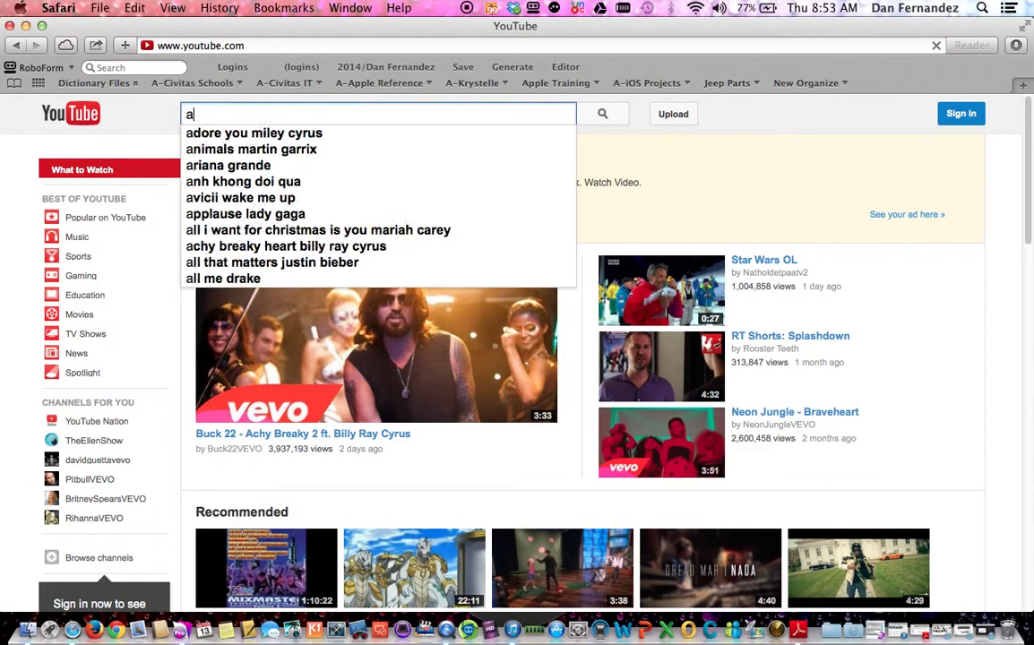
{"action": "type", "text": "pple iosgenius"}
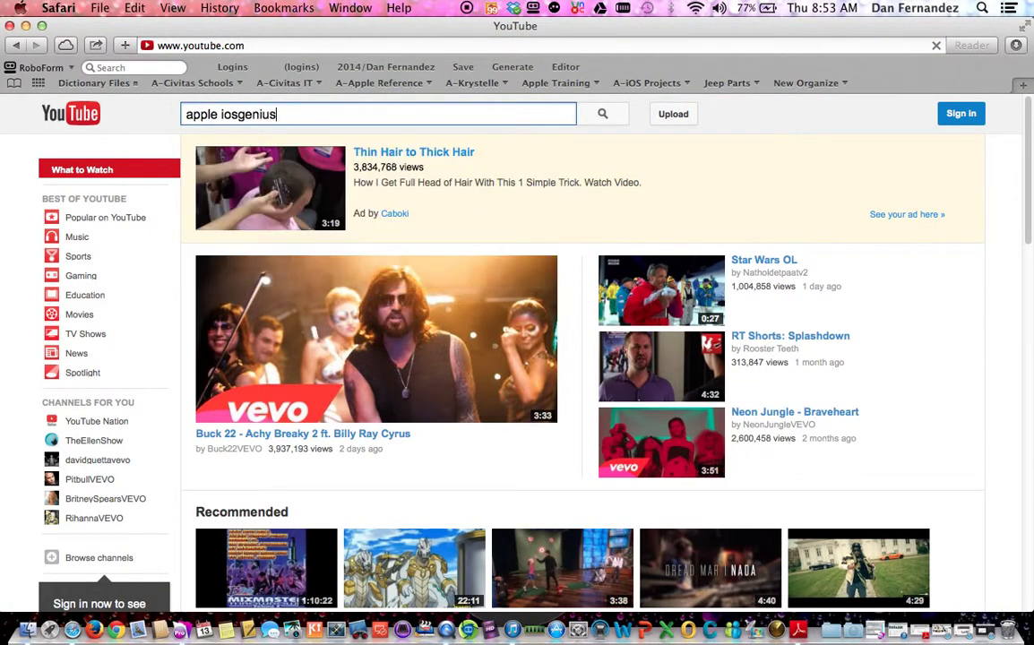
{"action": "key", "text": "Return"}
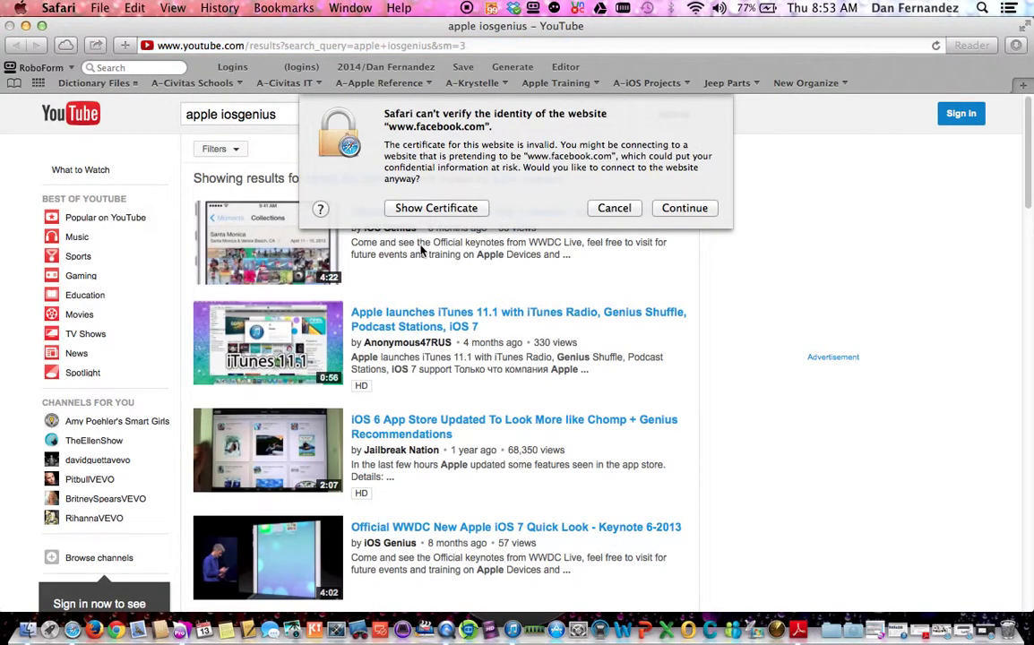
{"action": "left_click", "coordinate": [633, 210]}
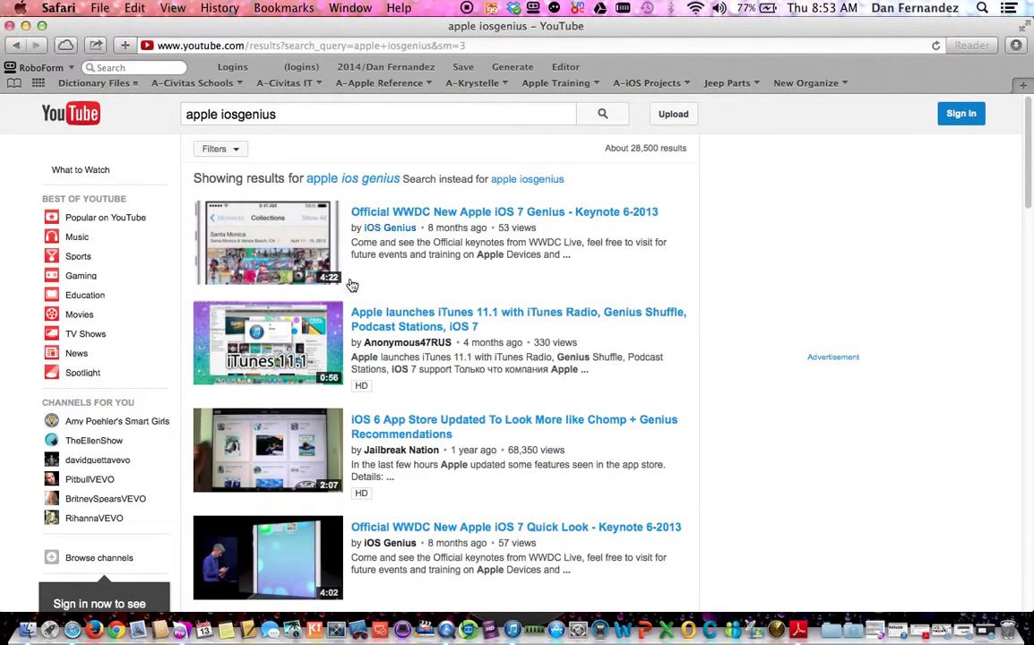
Step: View the uploaded videos on the iOS Genius channel and close the browser window
{"action": "left_click", "coordinate": [397, 229]}
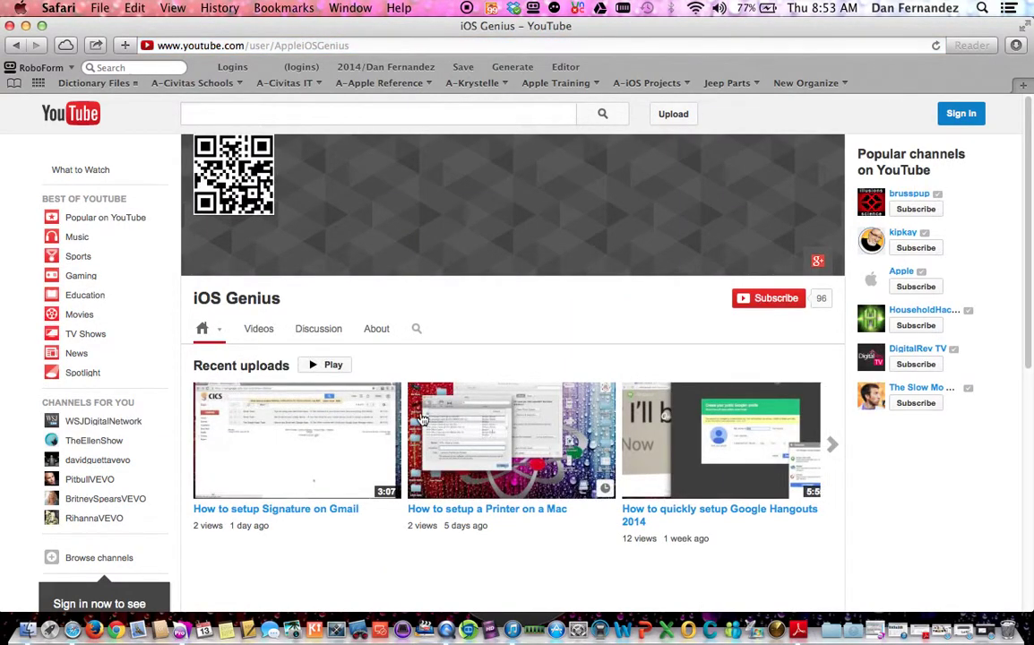
{"action": "left_click", "coordinate": [260, 330]}
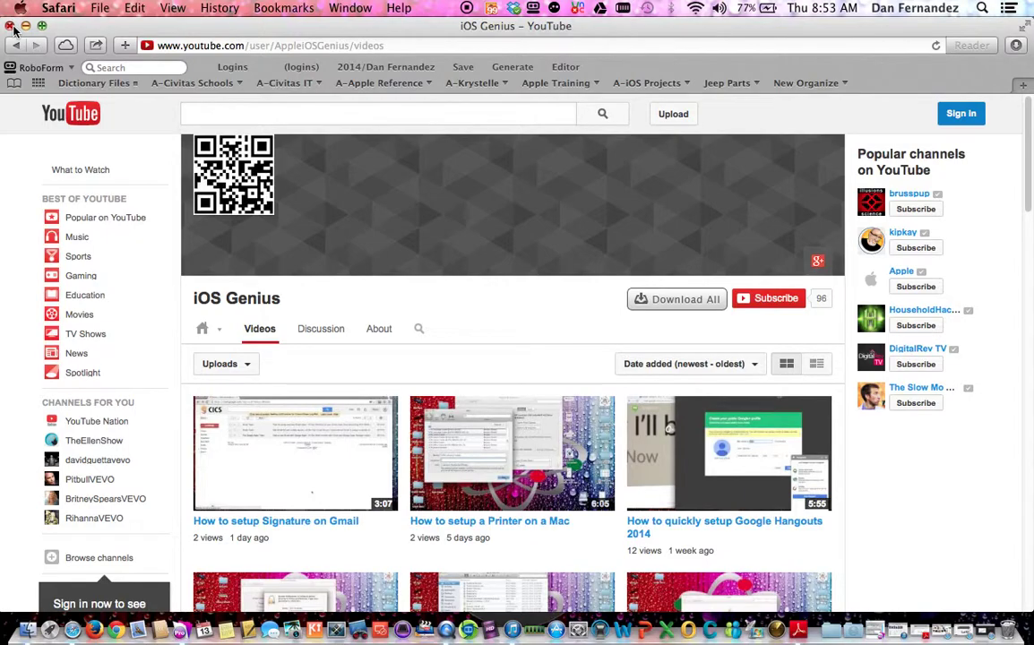
{"action": "left_click", "coordinate": [10, 26]}
{"action": "left_click", "coordinate": [437, 295]}
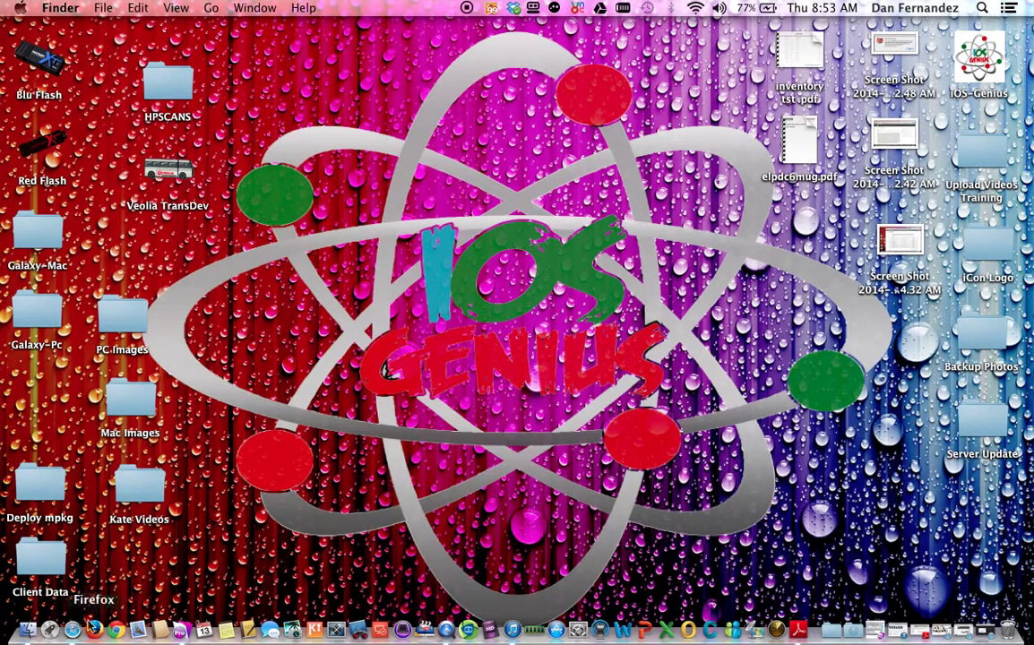
Step: Launch ArcSoft Application software for ELPDC06 from the Applications folder and open its document camera capture mode
{"action": "left_click", "coordinate": [30, 633]}
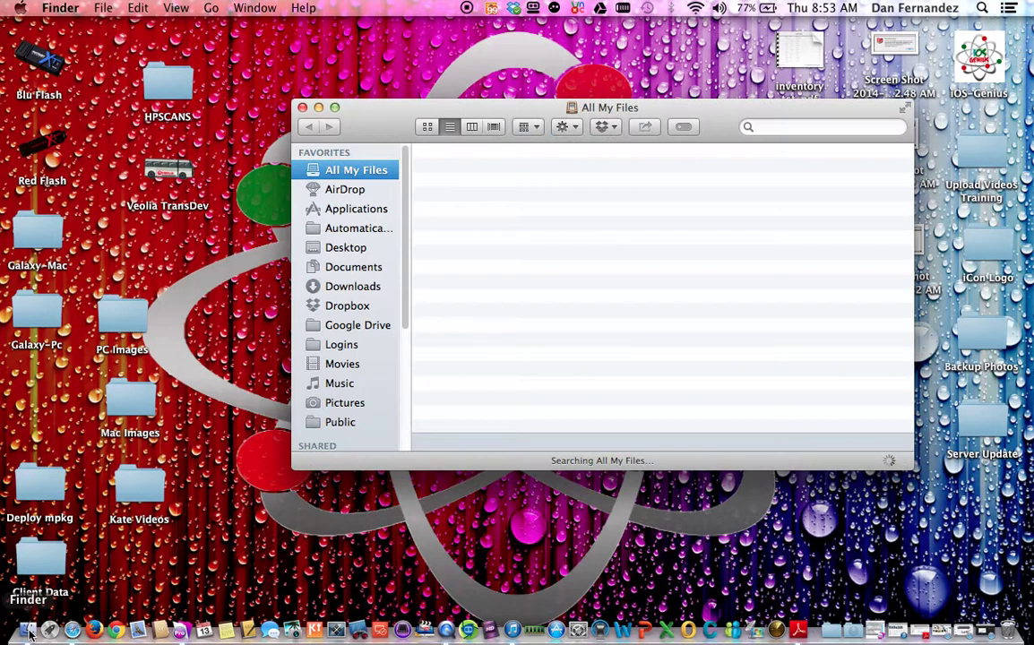
{"action": "left_click", "coordinate": [359, 210]}
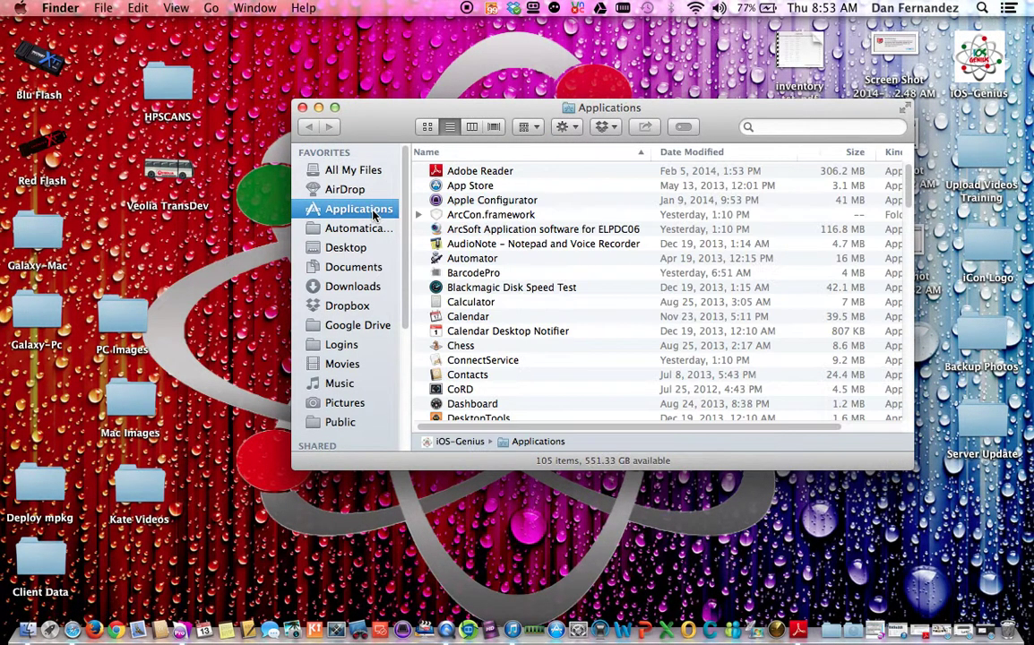
{"action": "left_click", "coordinate": [491, 231]}
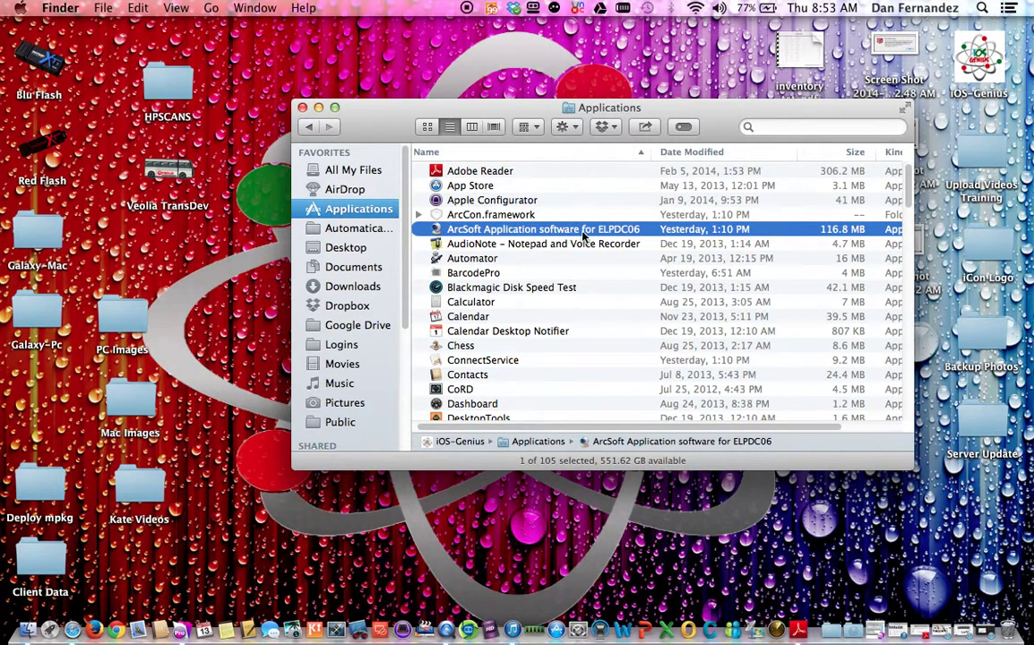
{"action": "double_click", "coordinate": [526, 235]}
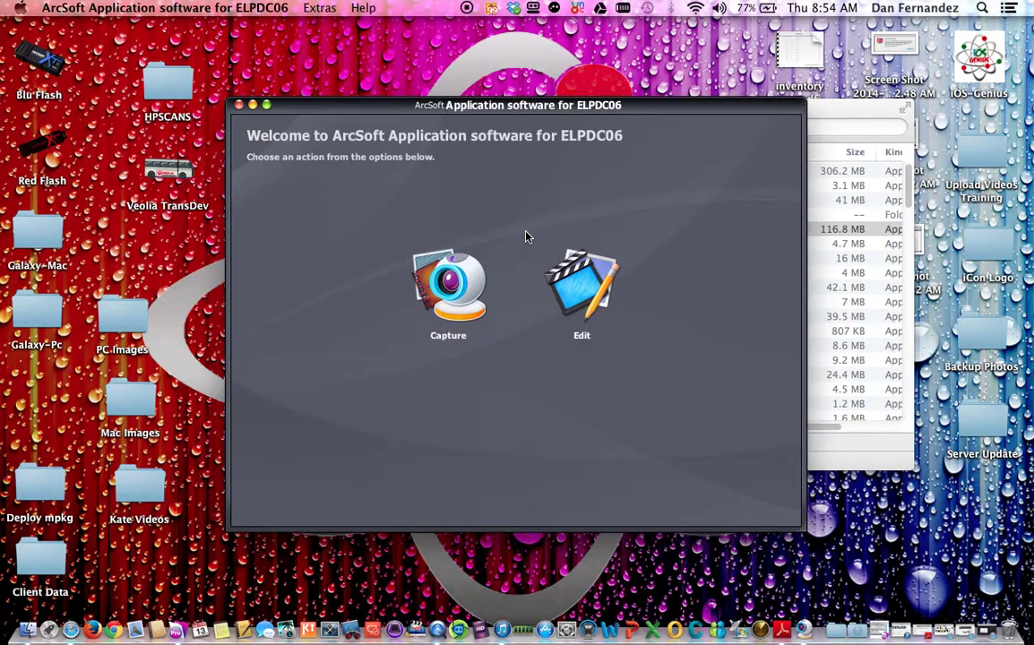
{"action": "left_click_drag", "start_coordinate": [475, 107], "coordinate": [501, 56]}
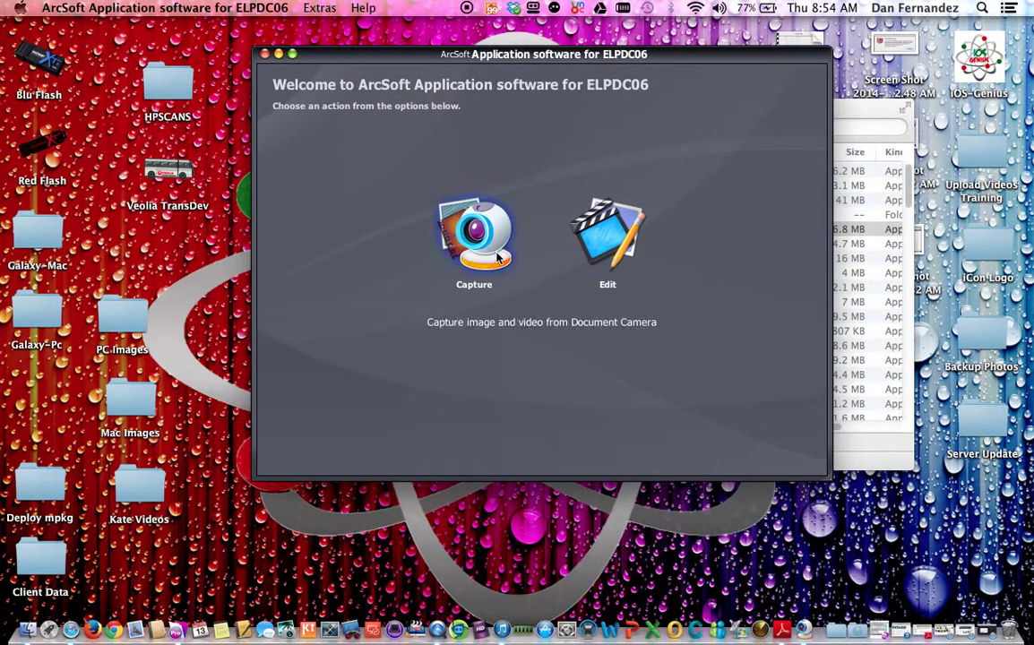
{"action": "left_click", "coordinate": [487, 235]}
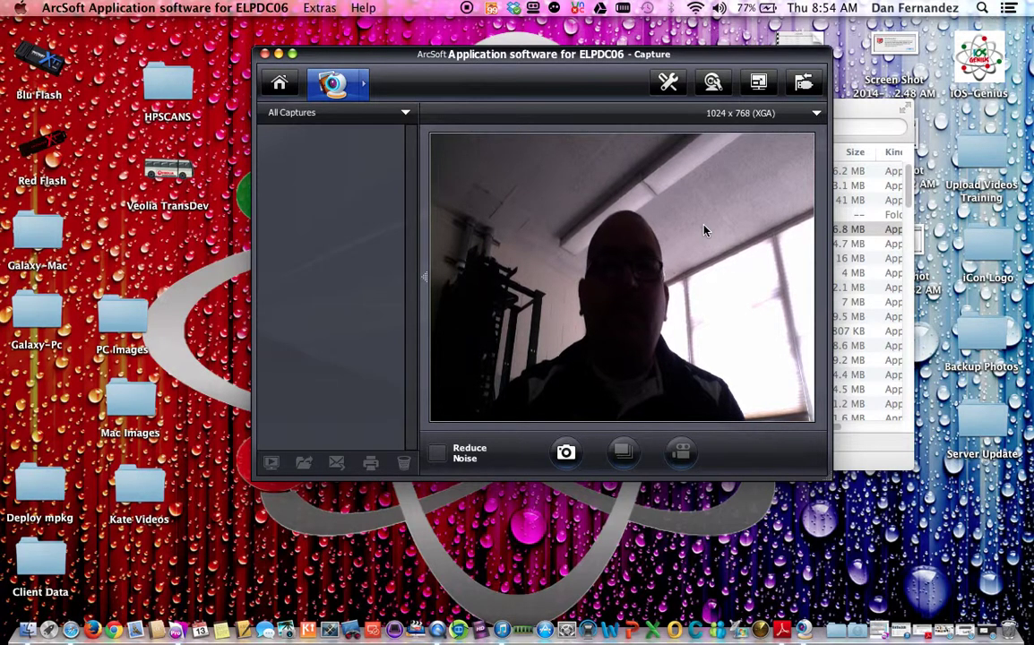
Step: Set the video device to ELPDC06 in the capture settings and apply the change
{"action": "left_click", "coordinate": [669, 84]}
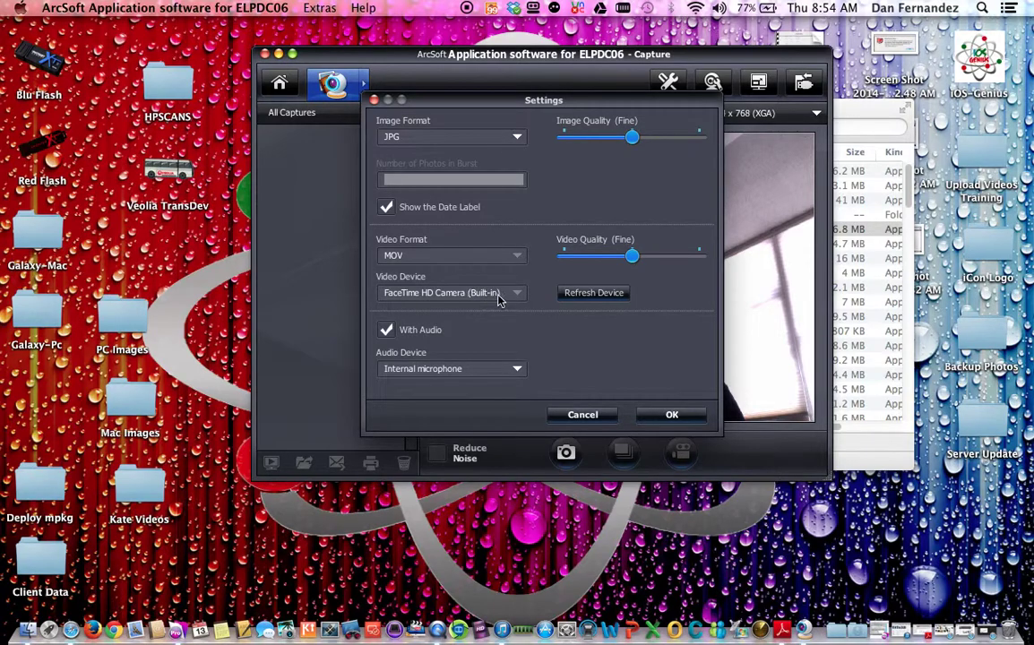
{"action": "left_click", "coordinate": [596, 418]}
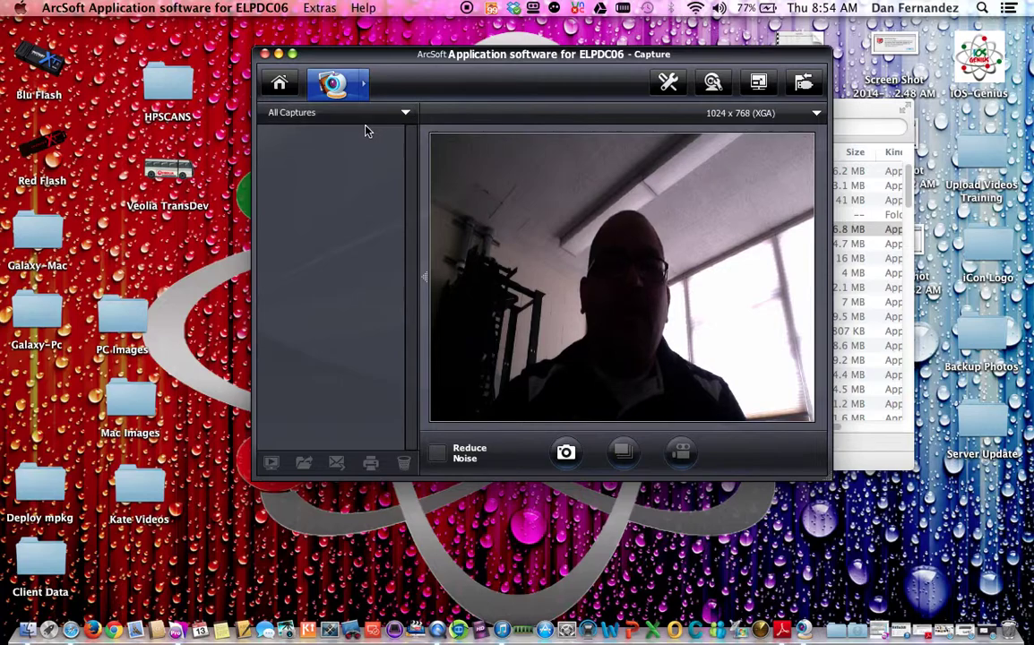
{"action": "left_click", "coordinate": [669, 82]}
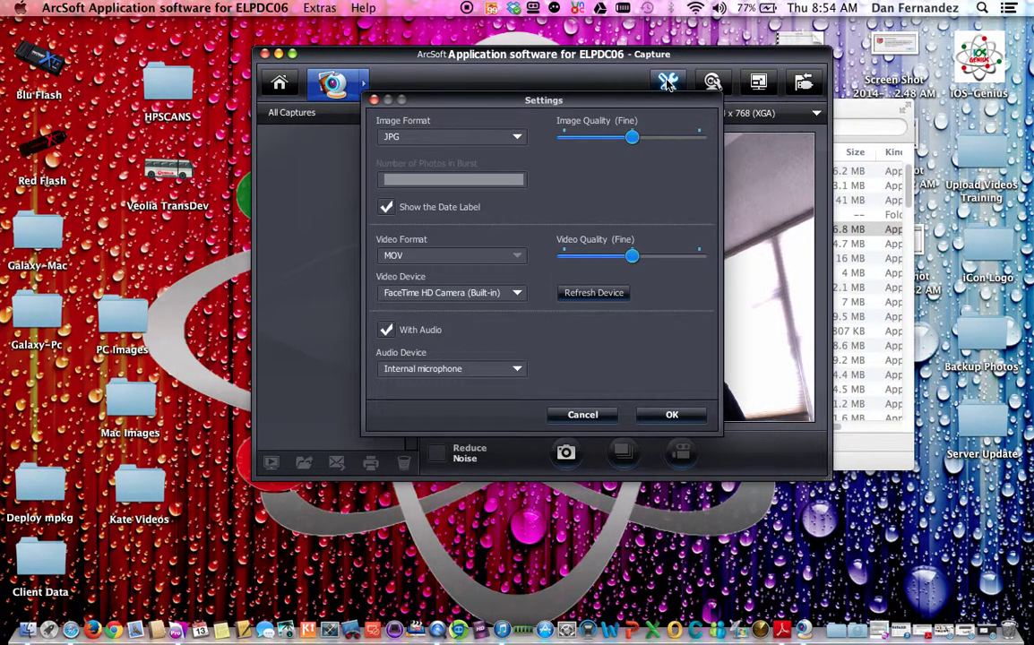
{"action": "left_click", "coordinate": [517, 294]}
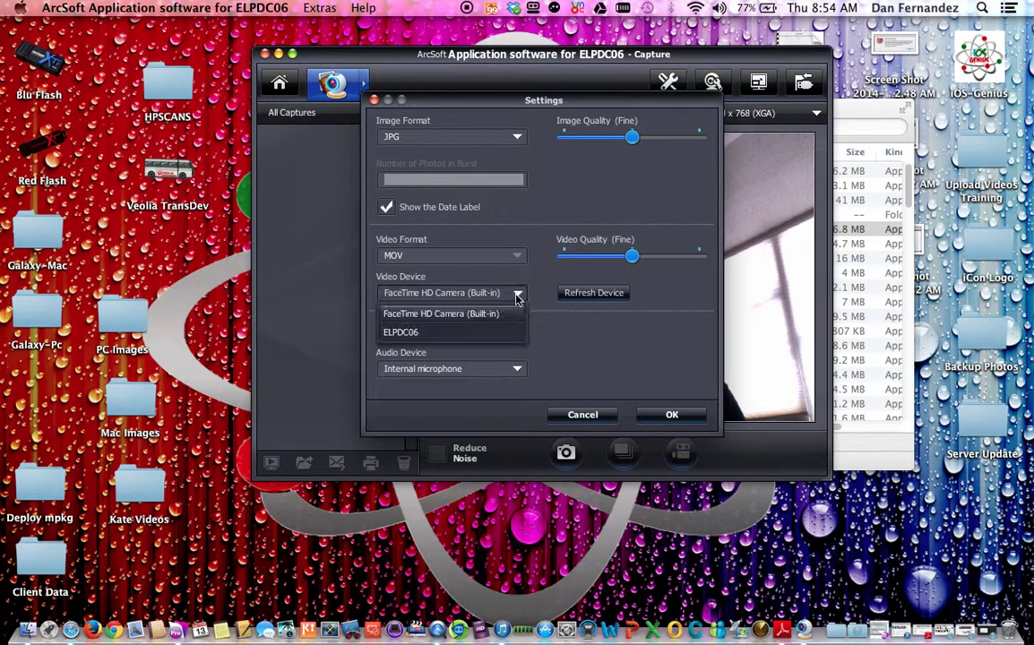
{"action": "left_click", "coordinate": [403, 333]}
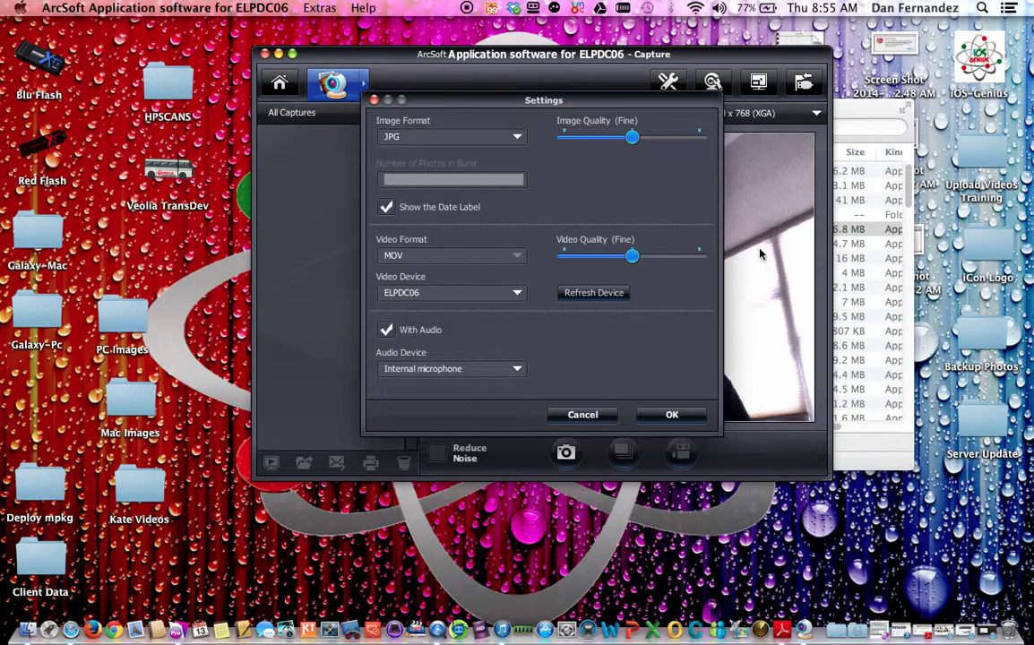
{"action": "left_click", "coordinate": [672, 415]}
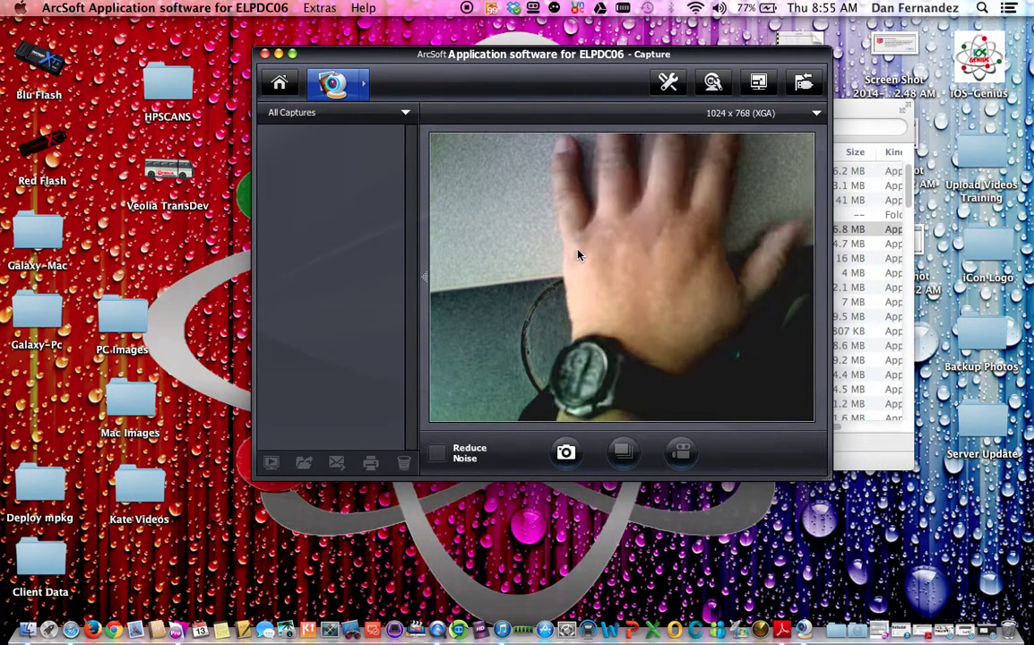
Step: Enlarge the capture window, view the video image adjustments such as hue, brightness and contrast, and leave them without saving
{"action": "left_click_drag", "start_coordinate": [548, 55], "coordinate": [294, 30]}
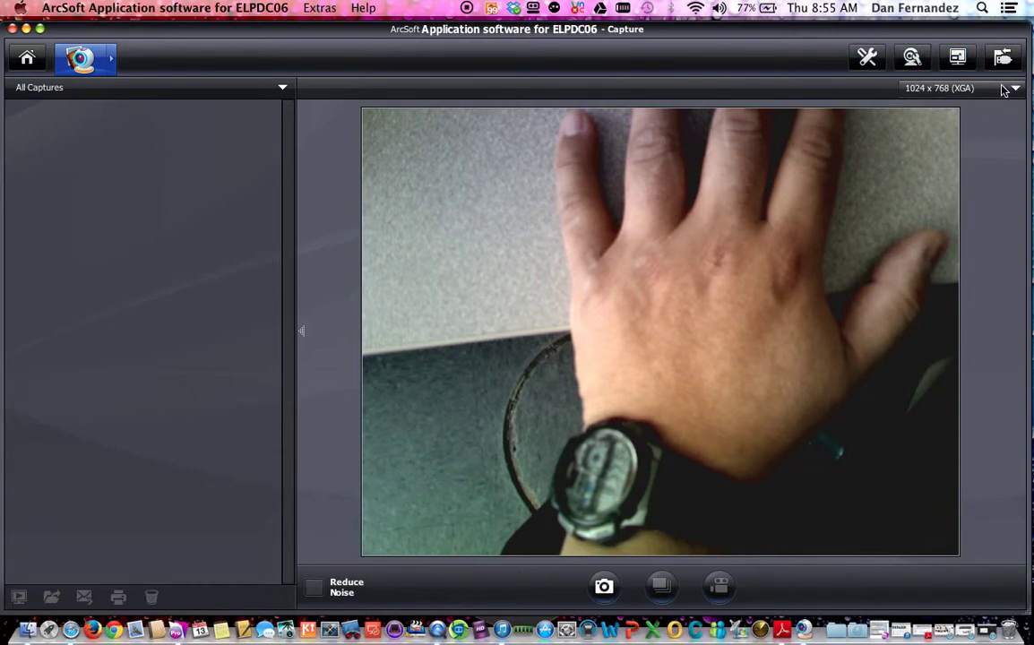
{"action": "left_click", "coordinate": [913, 58]}
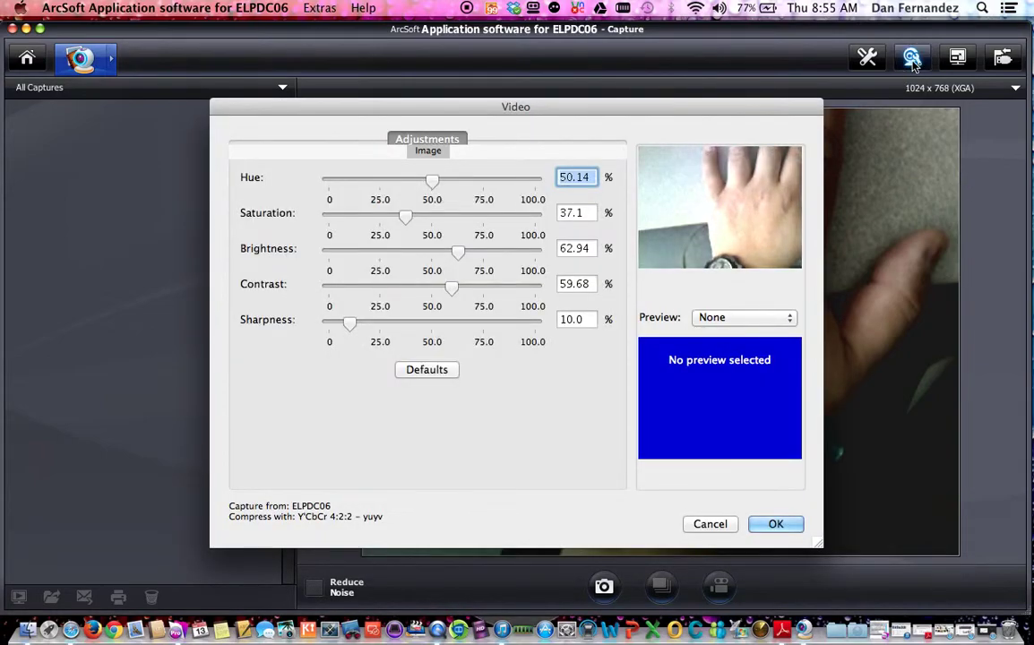
{"action": "left_click", "coordinate": [729, 526]}
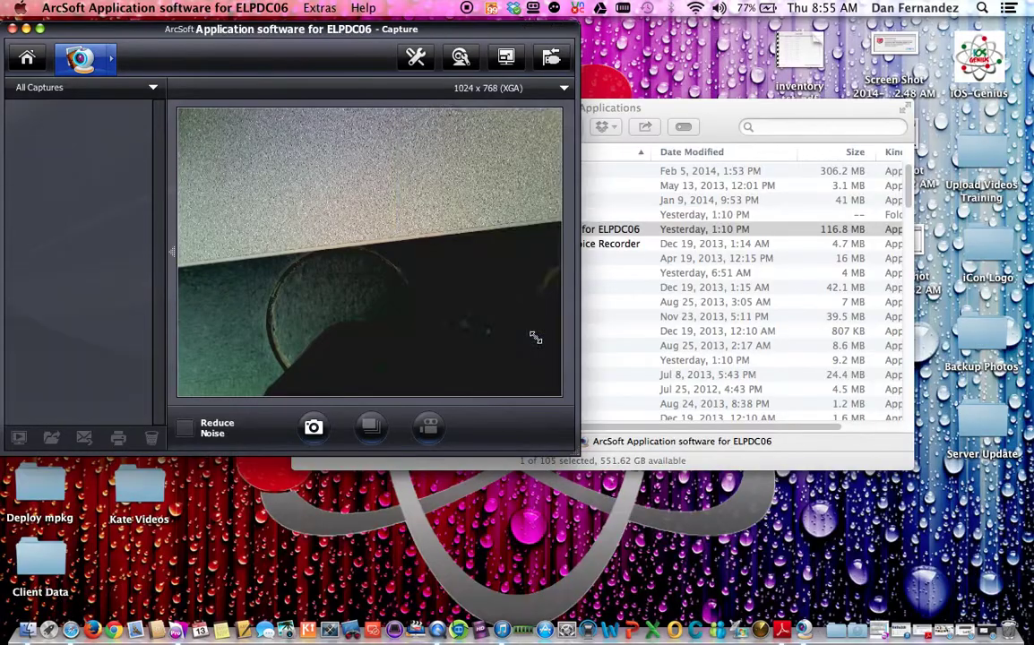
Step: Move the capture window toward the middle of the desktop and check the available video devices in the settings without saving
{"action": "left_click_drag", "start_coordinate": [292, 40], "coordinate": [570, 52]}
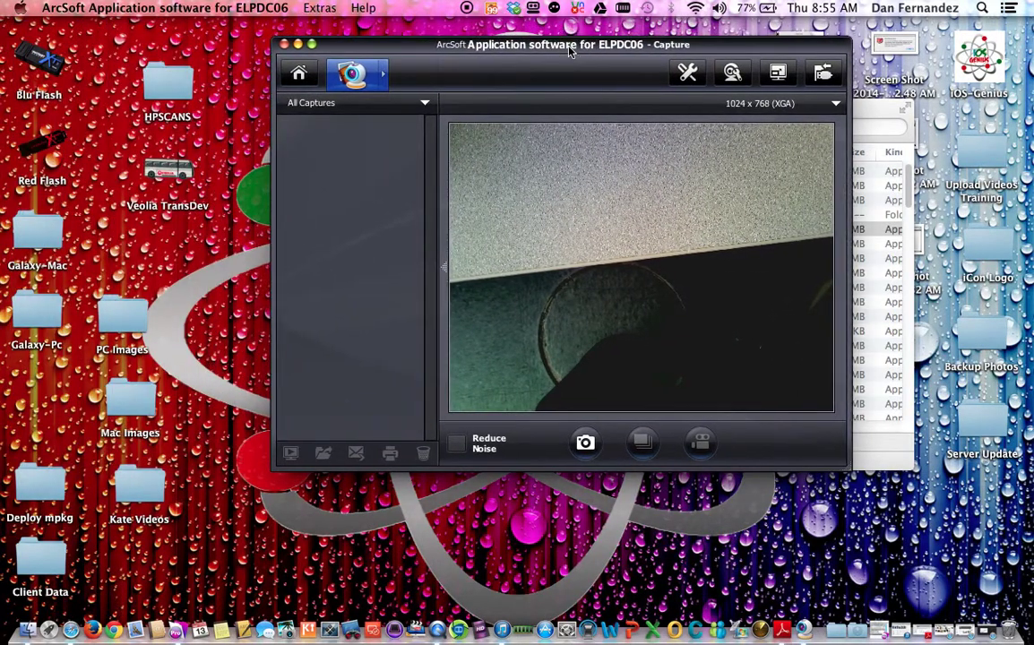
{"action": "left_click", "coordinate": [688, 73]}
{"action": "left_click", "coordinate": [538, 283]}
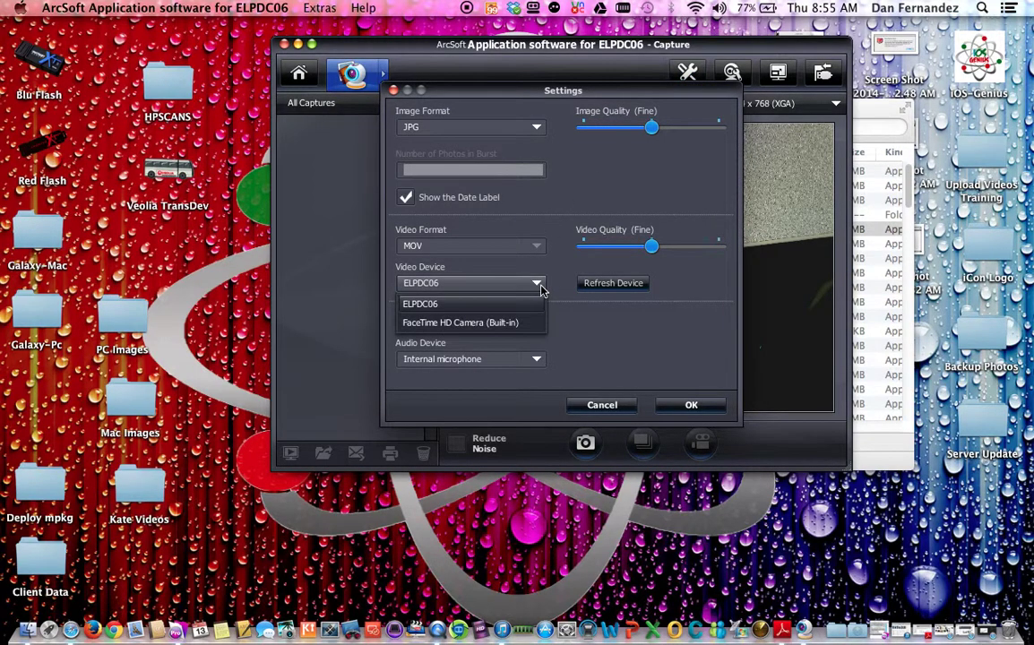
{"action": "left_click", "coordinate": [606, 319]}
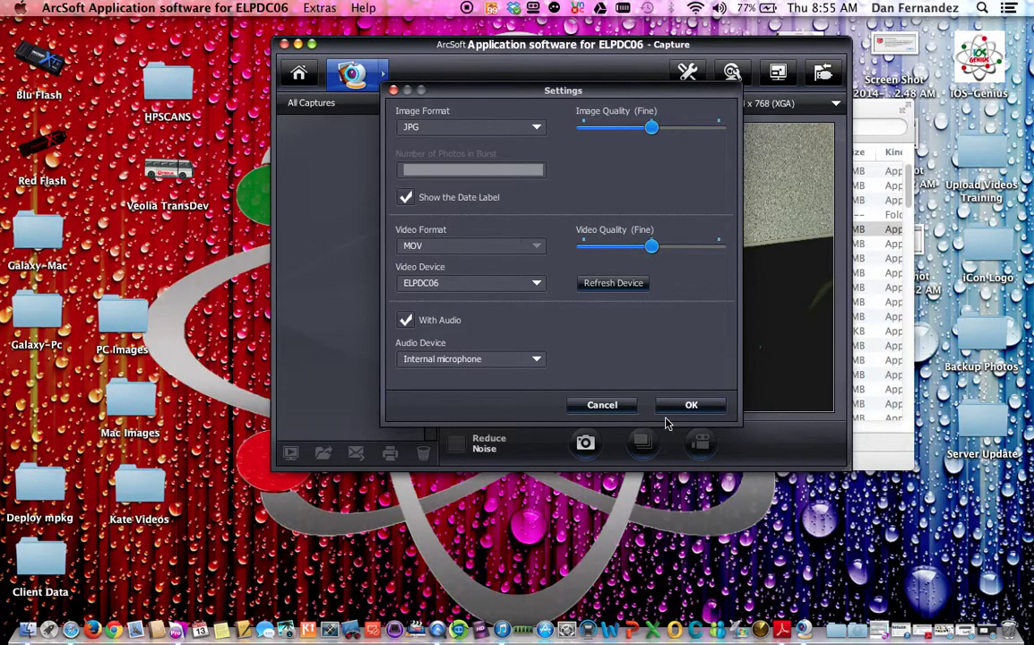
{"action": "left_click", "coordinate": [602, 406]}
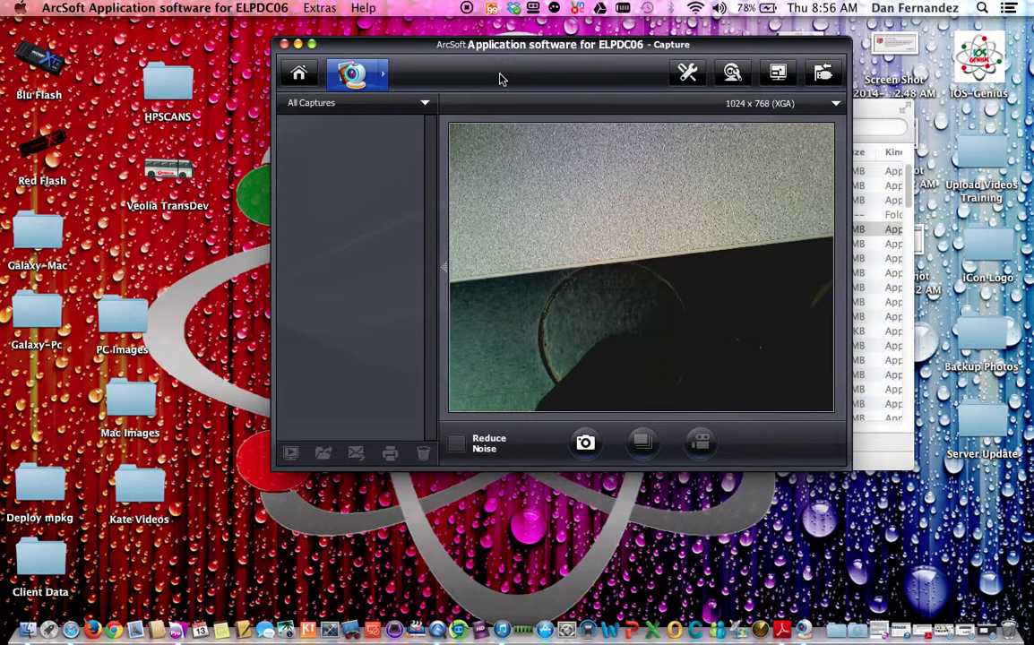
Step: Review the video device choices in the settings once more, cancel the dialog, and close the ArcSoft software
{"action": "left_click", "coordinate": [688, 74]}
{"action": "left_click", "coordinate": [497, 285]}
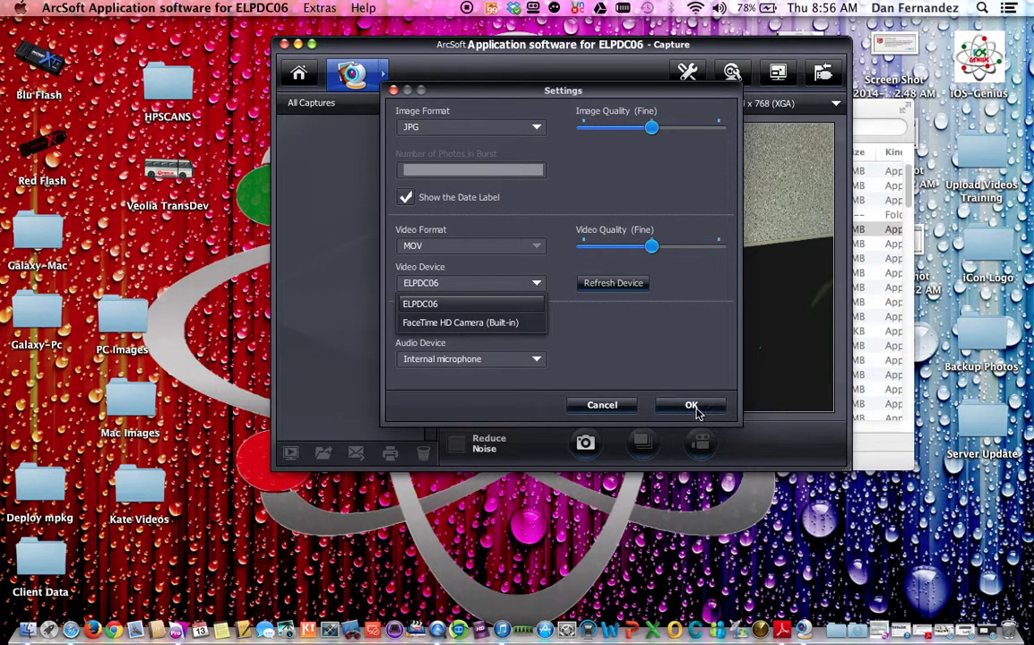
{"action": "left_click", "coordinate": [527, 372]}
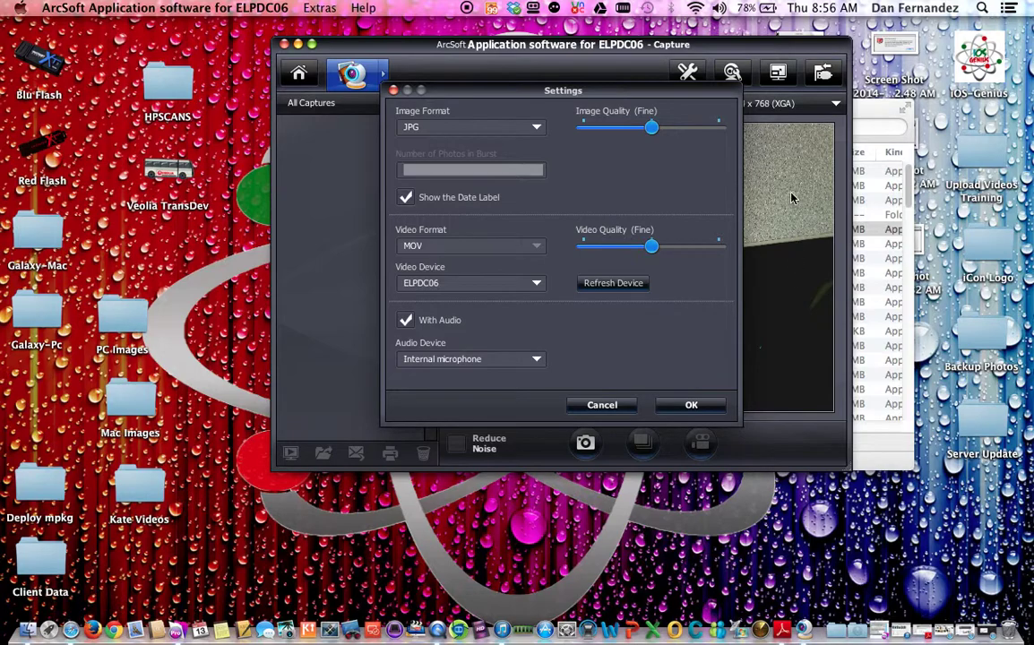
{"action": "left_click", "coordinate": [616, 409]}
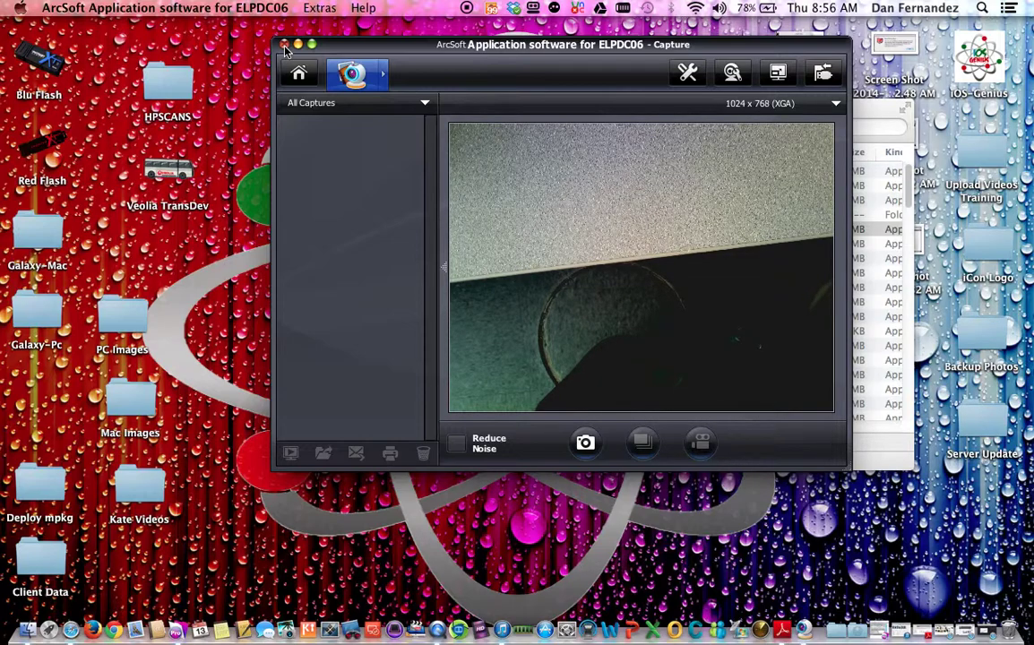
{"action": "left_click", "coordinate": [284, 45]}
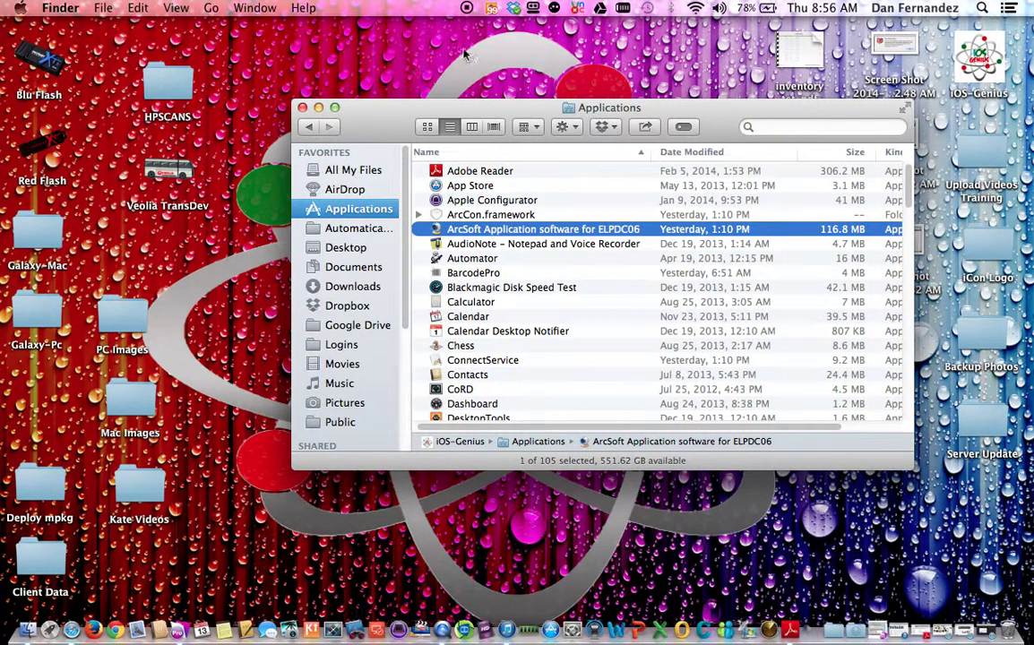